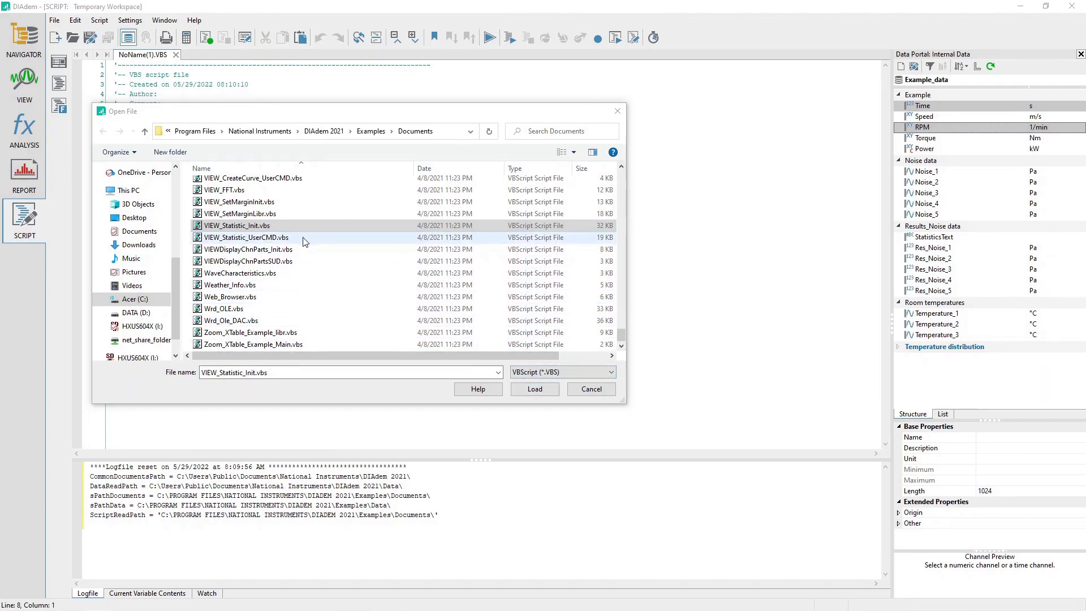
- Load VIEW_Statistic_Init.vbs from Examples\Documents into the script editor
{"action": "left_click", "coordinate": [286, 226]}
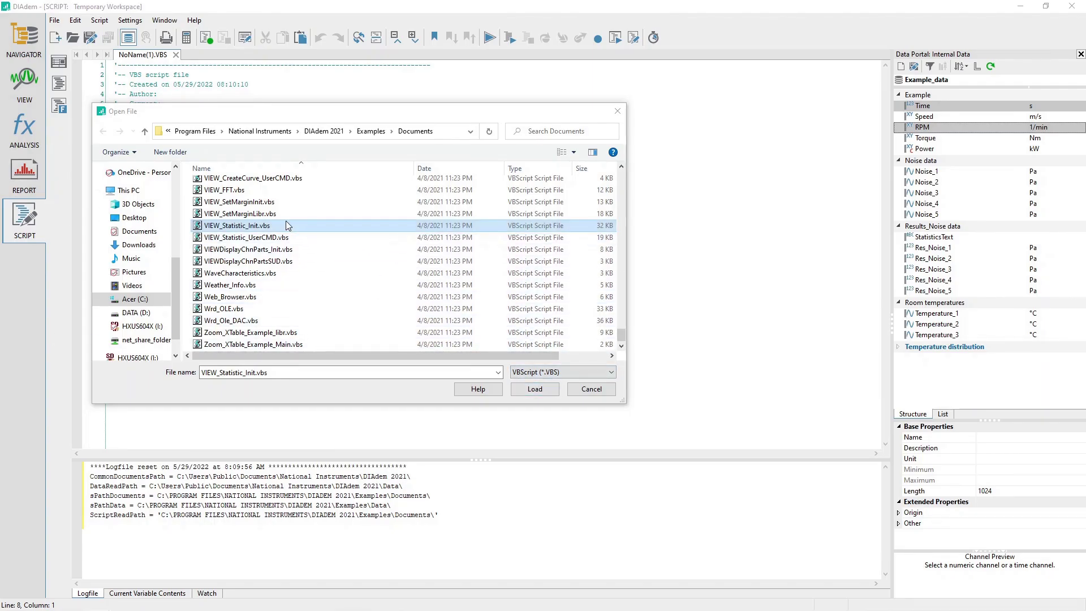
{"action": "left_click", "coordinate": [535, 389]}
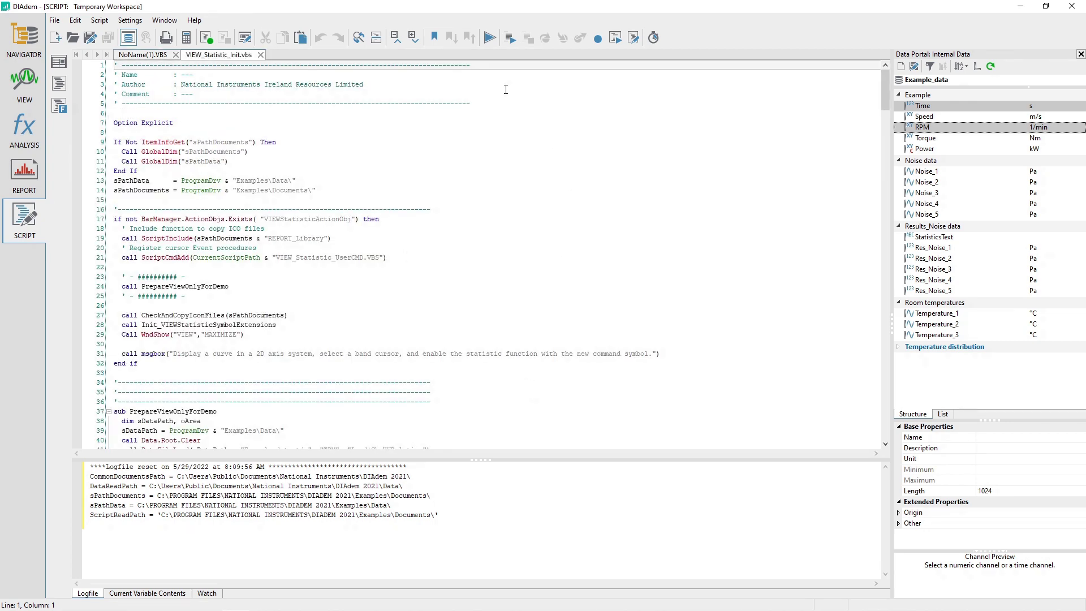
- Run the VIEW_Statistic_Init.vbs script to display the Noise_1 curve in VIEW
{"action": "left_click", "coordinate": [489, 37]}
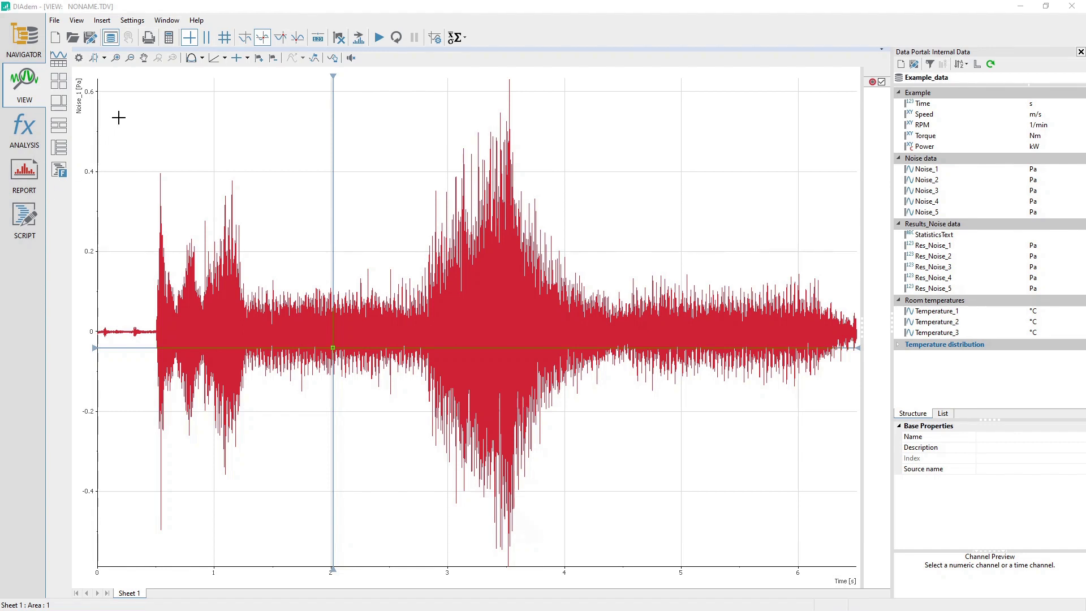
- Place a band cursor on Noise_1 spanning roughly 3 s (about 2 s to 5 s)
{"action": "left_click", "coordinate": [207, 38]}
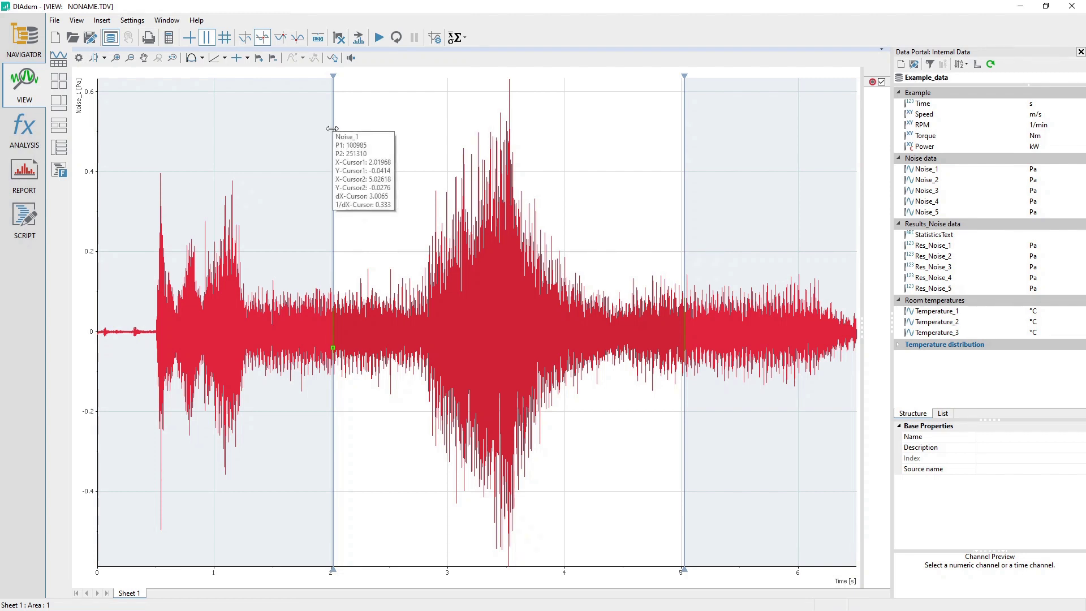
- Open the statistical characteristic values dialog from the x̄σΣ statistics dropdown
{"action": "left_click", "coordinate": [466, 38]}
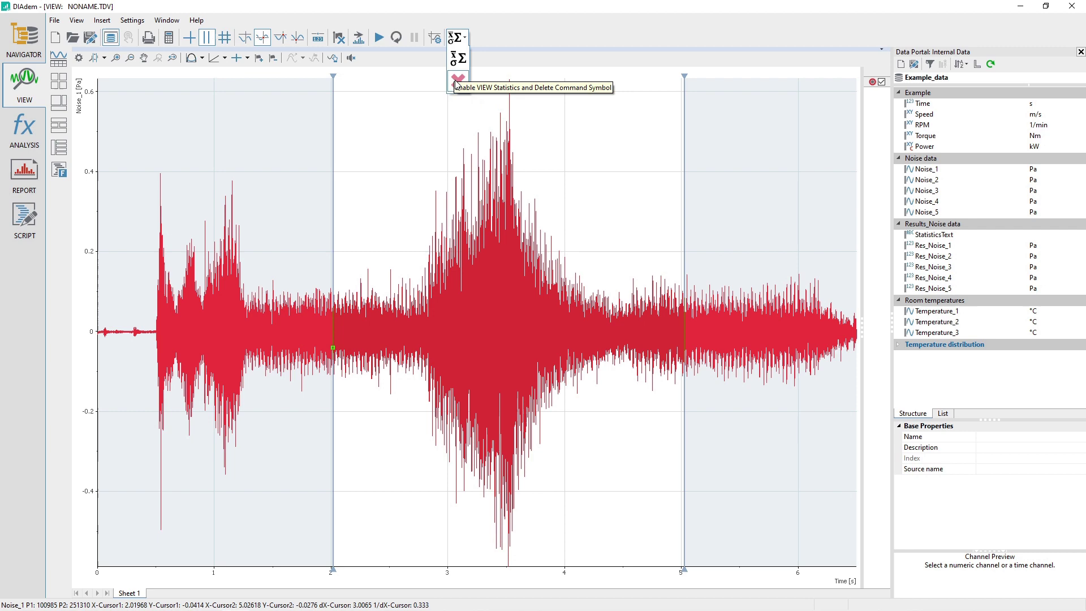
{"action": "left_click", "coordinate": [459, 60]}
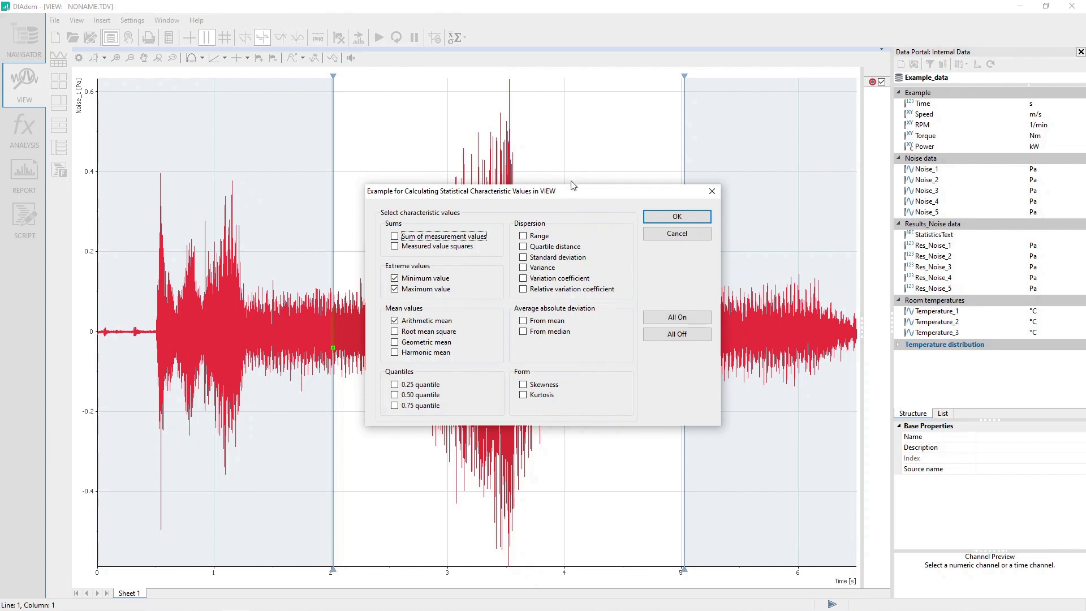
- Compute RMS (0.0755), 0.50 quantile (-1.93E-04) and standard deviation (0.0755) for the band
{"action": "left_click", "coordinate": [677, 335]}
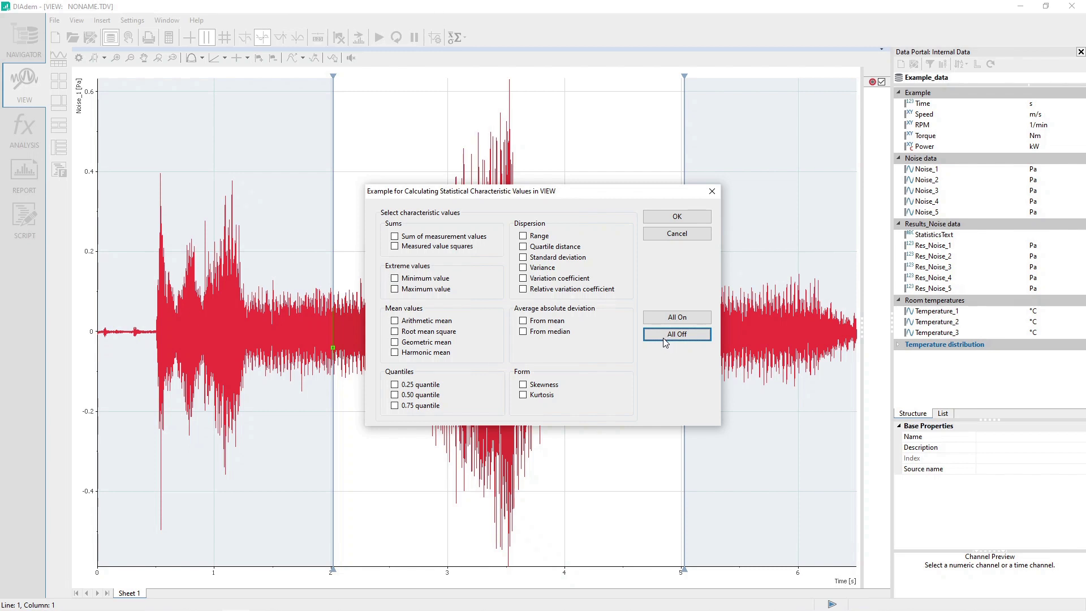
{"action": "left_click", "coordinate": [429, 332]}
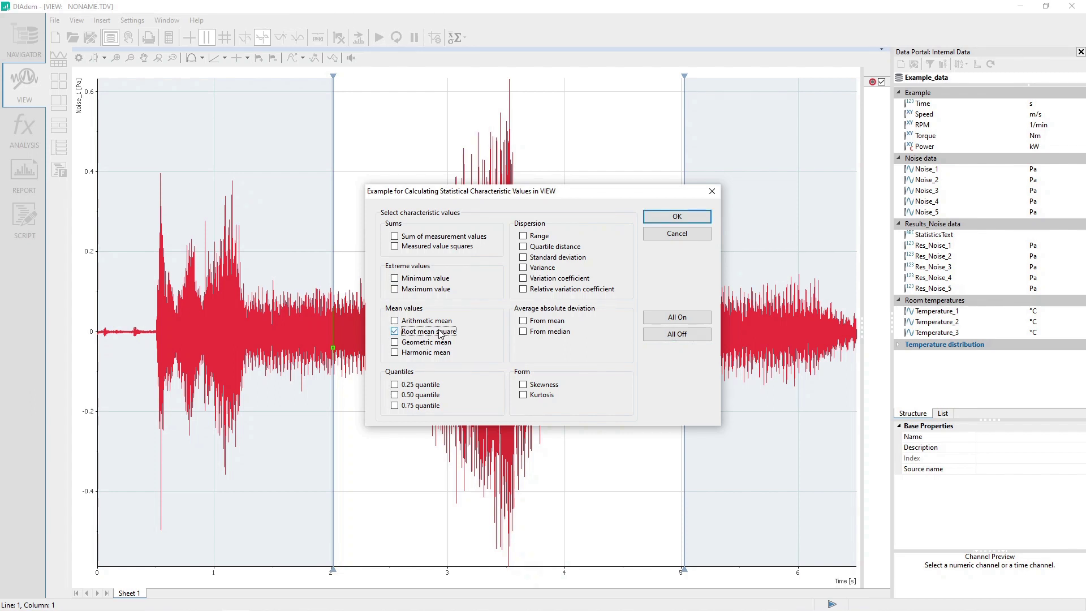
{"action": "left_click", "coordinate": [420, 394]}
{"action": "left_click", "coordinate": [558, 257]}
{"action": "left_click", "coordinate": [676, 216]}
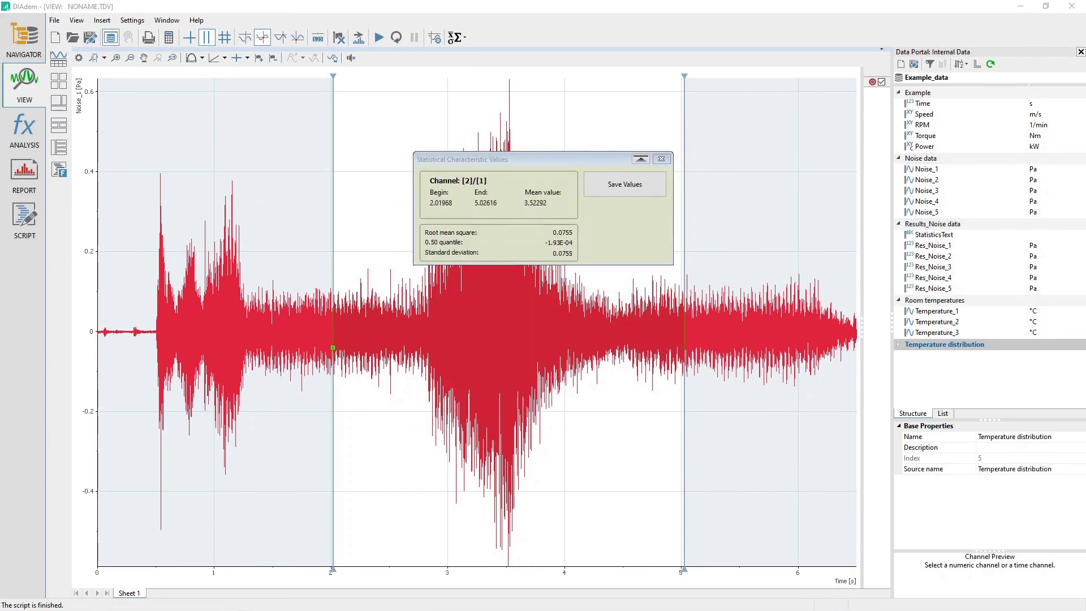
{"action": "left_click", "coordinate": [542, 159]}
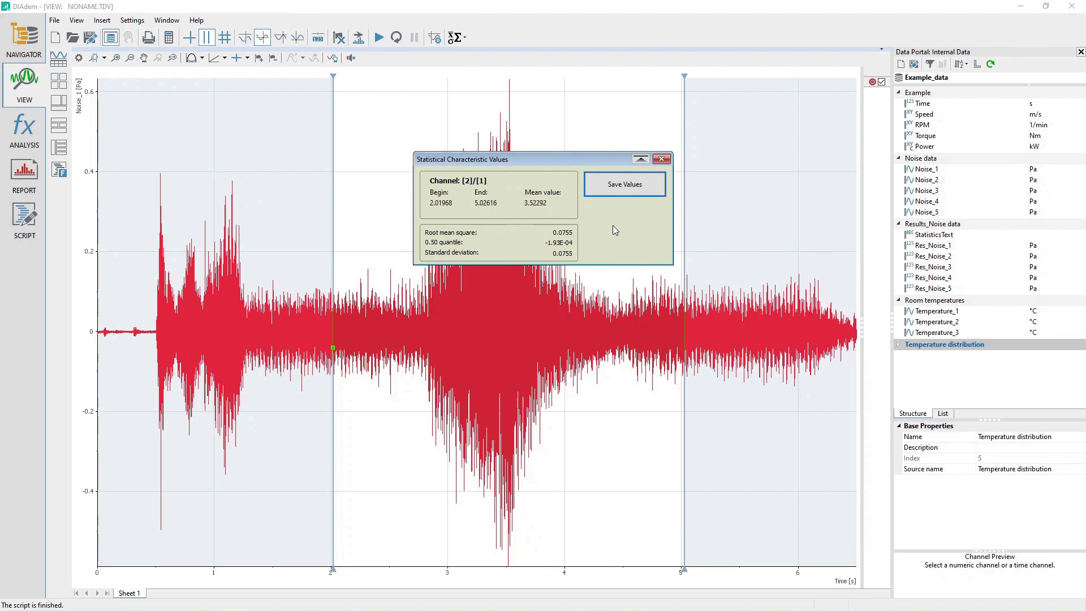
- Save the band statistics and expand the new StatisticResultGroup in the Data Portal
{"action": "left_click", "coordinate": [625, 185]}
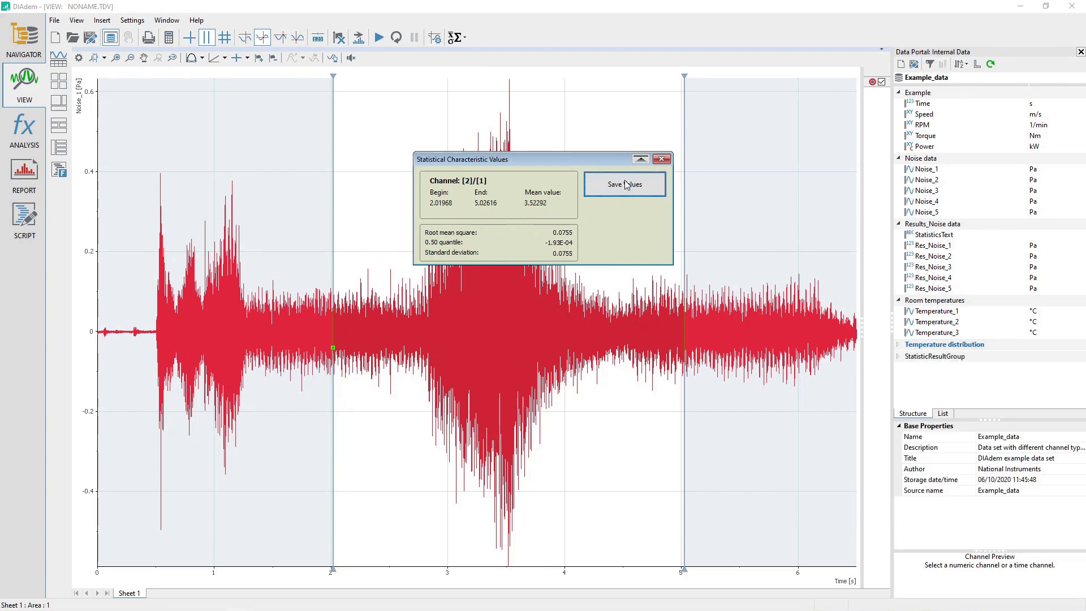
{"action": "left_click", "coordinate": [942, 357]}
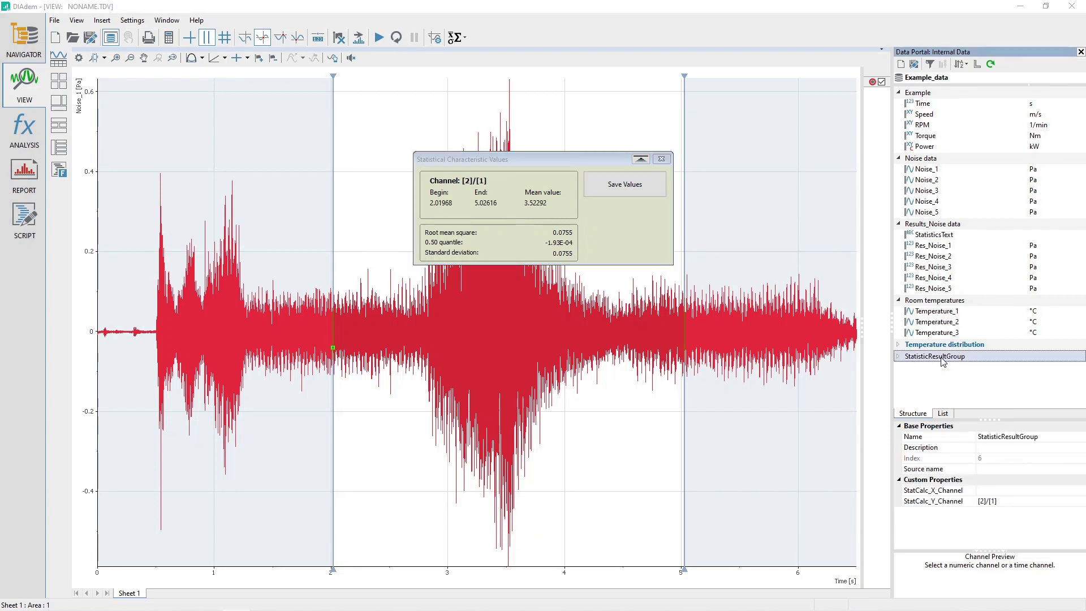
{"action": "left_click", "coordinate": [899, 357]}
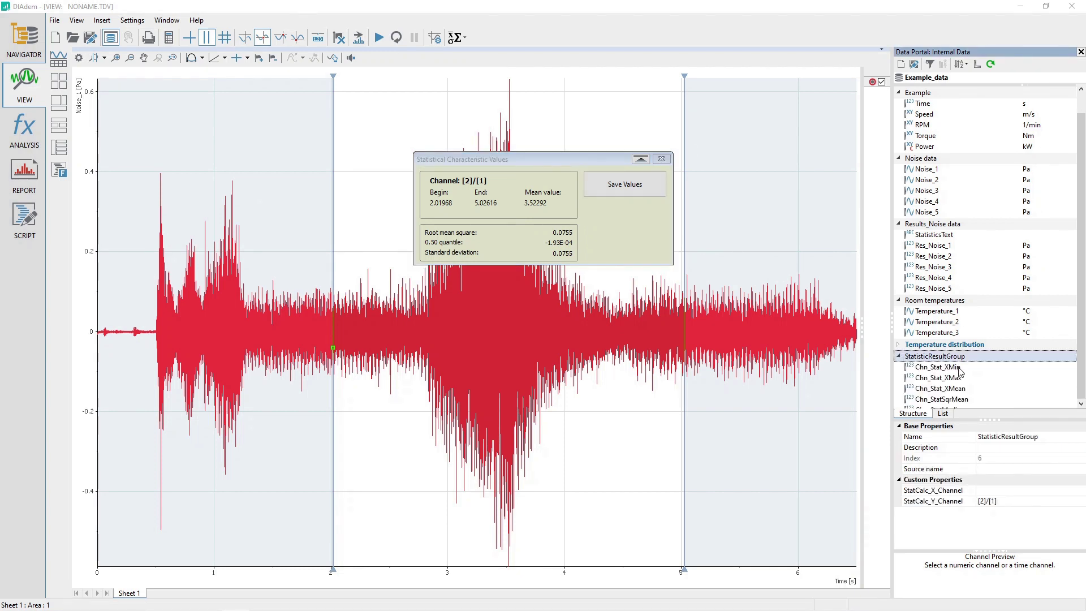
{"action": "scroll", "coordinate": [960, 370], "scroll_direction": "down", "scroll_amount": 1}
- Review the Chn_Stat_XMin, XMax, XMean, StatSqrMean, StatMedian and StatDeviation channel properties
{"action": "left_click", "coordinate": [944, 346]}
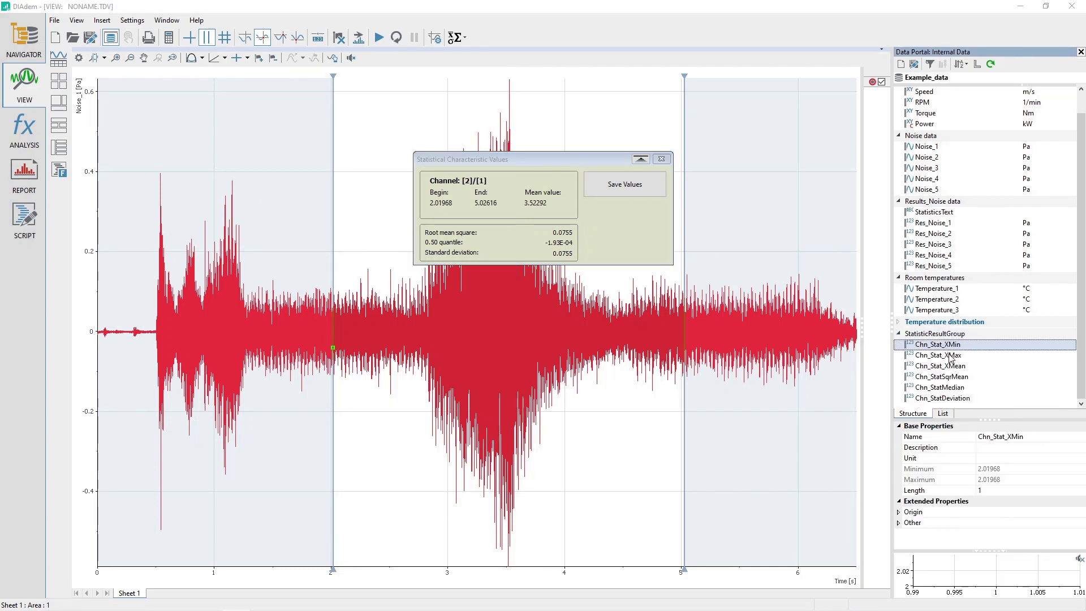
{"action": "left_click", "coordinate": [953, 356]}
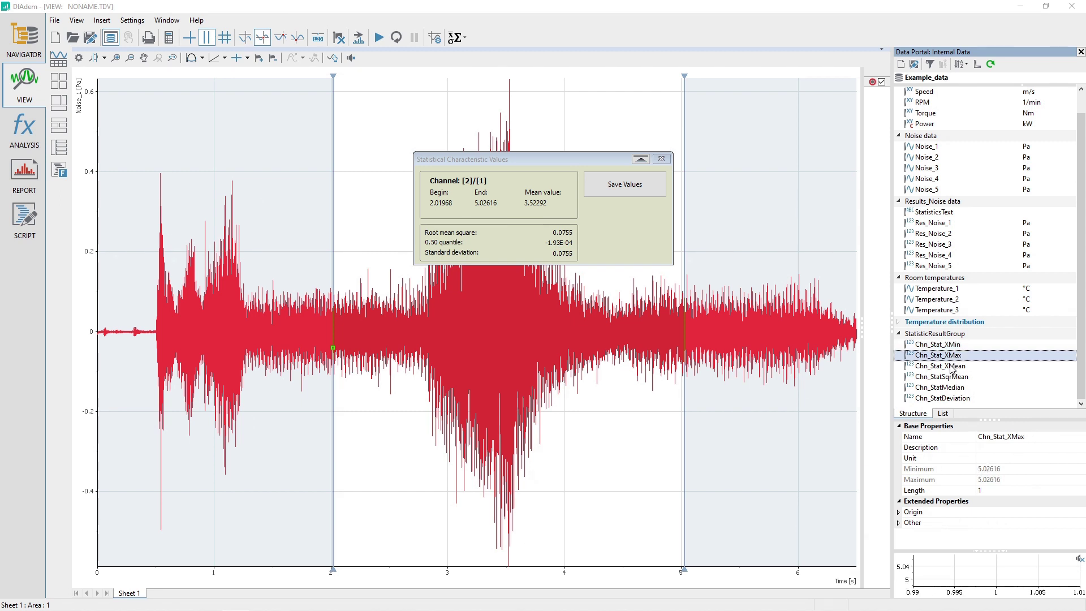
{"action": "left_click", "coordinate": [950, 367]}
{"action": "left_click", "coordinate": [953, 377]}
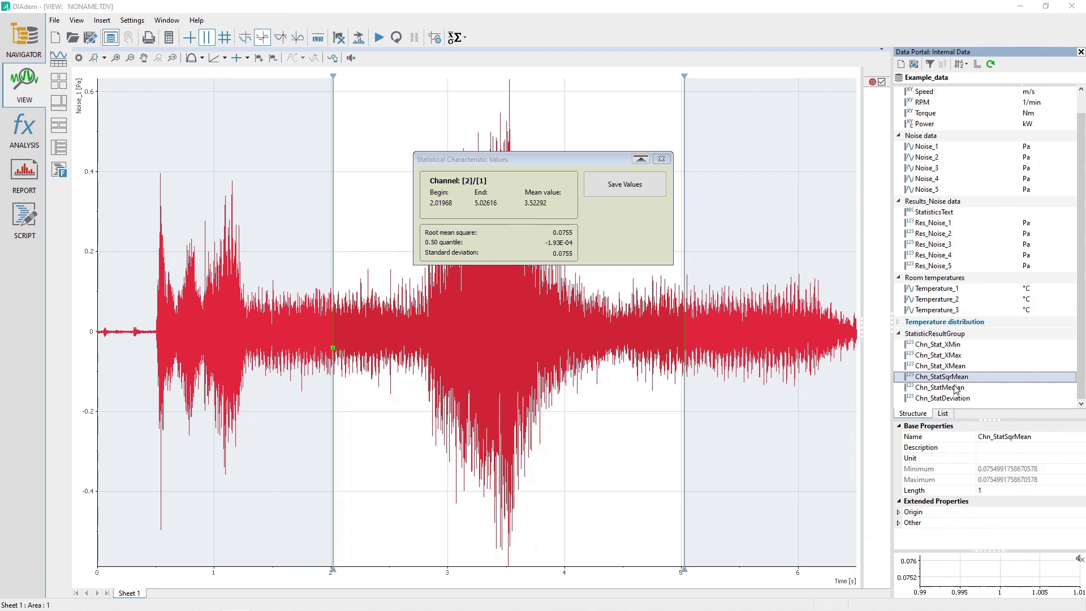
{"action": "left_click", "coordinate": [954, 388]}
{"action": "left_click", "coordinate": [955, 399]}
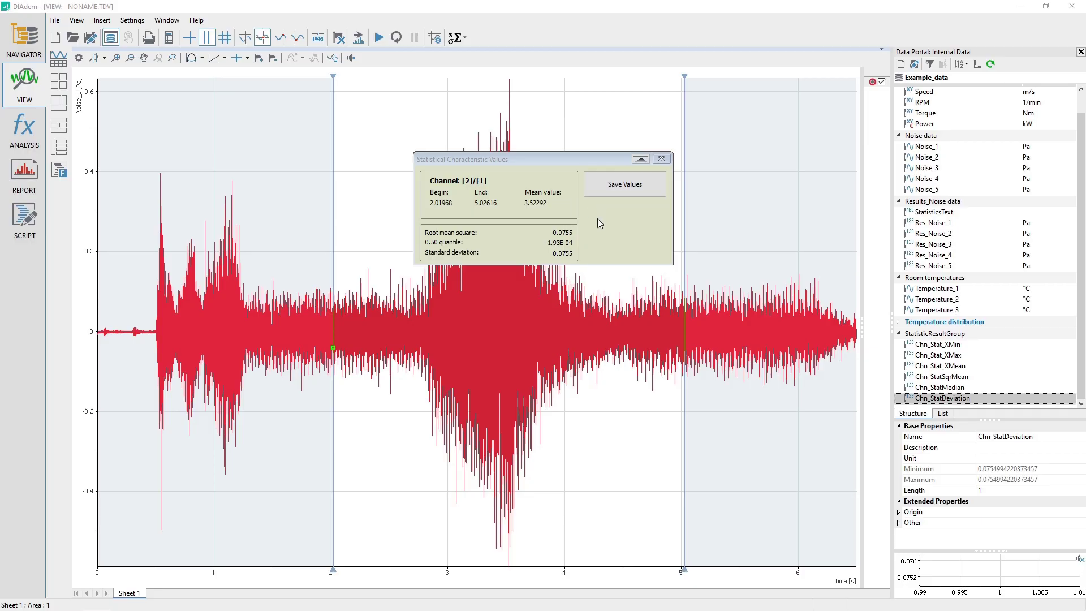
- Close the results window and disable VIEW statistics, removing its command symbol
{"action": "left_click", "coordinate": [663, 160]}
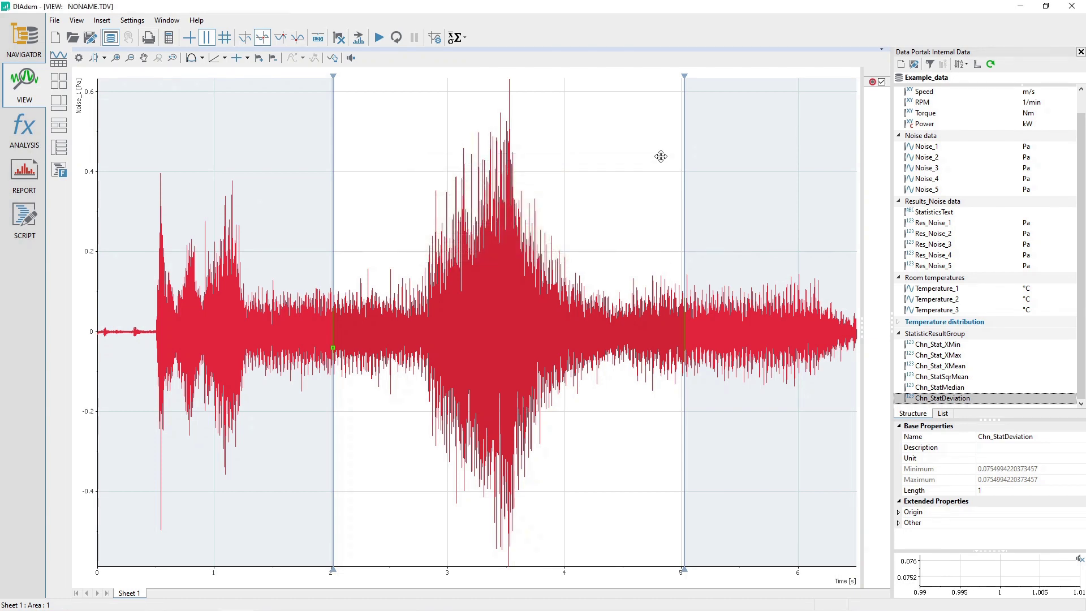
{"action": "left_click", "coordinate": [464, 38]}
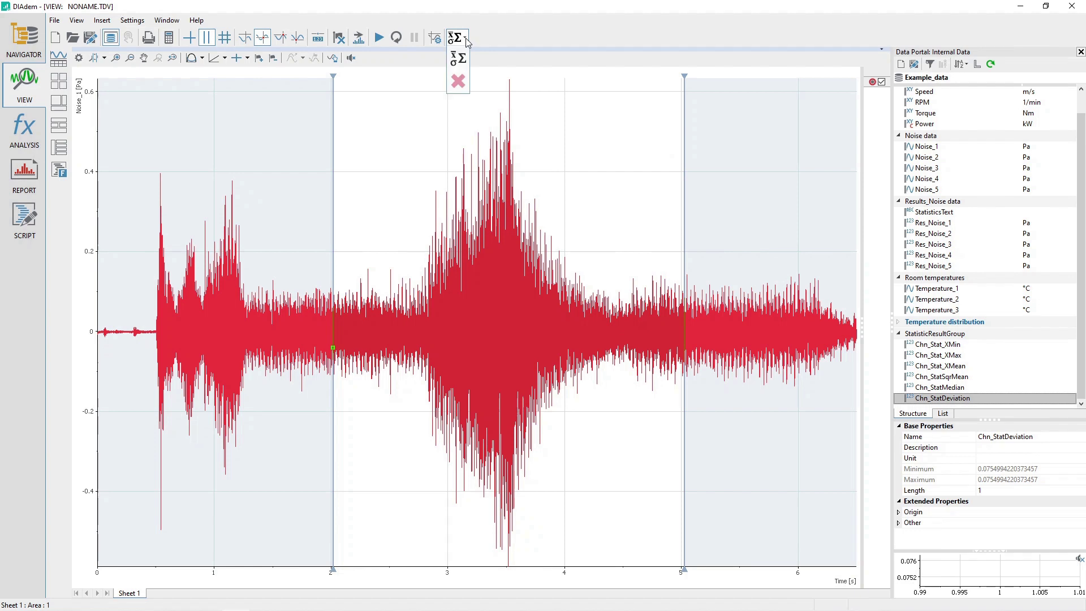
{"action": "left_click", "coordinate": [459, 82]}
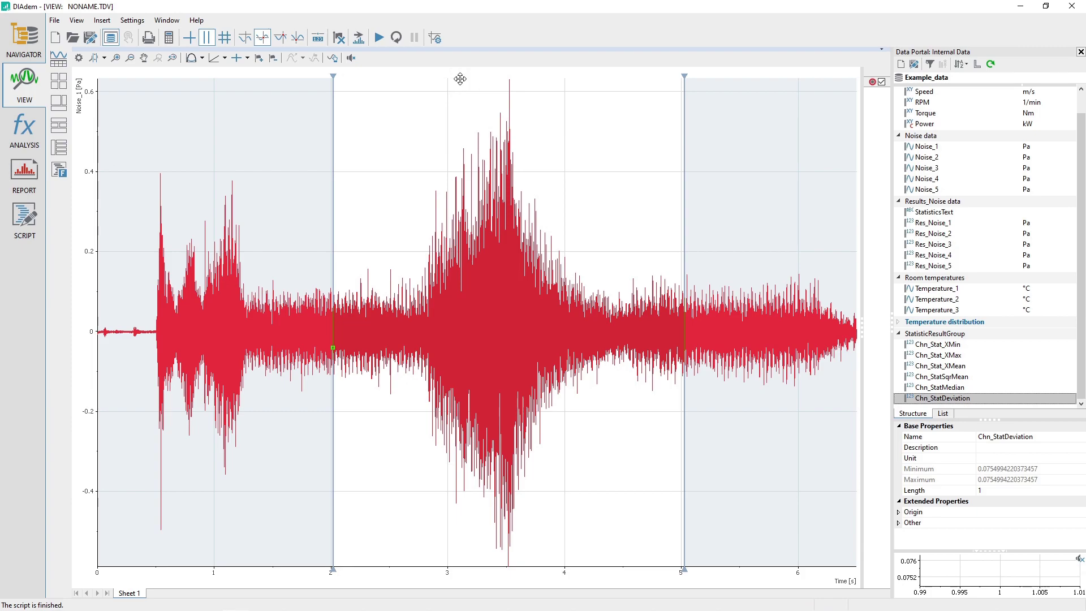